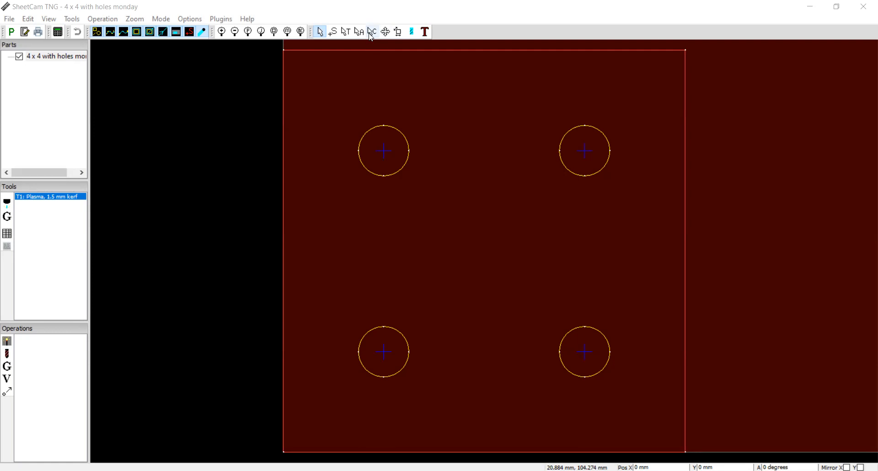
Step: Move the four circular holes inside the square plate onto a new layer named "holes"
click(372, 31)
drag(341, 111, 657, 424)
right_click(594, 312)
mouse_move(608, 81)
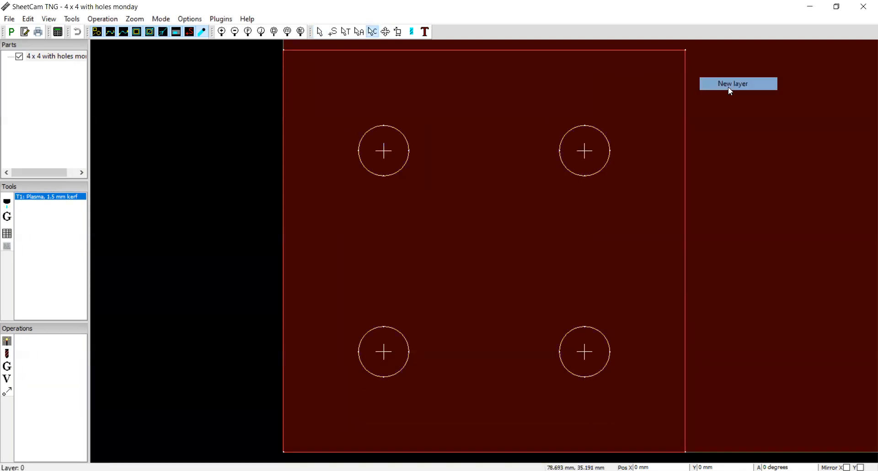
click(727, 87)
text(holes)
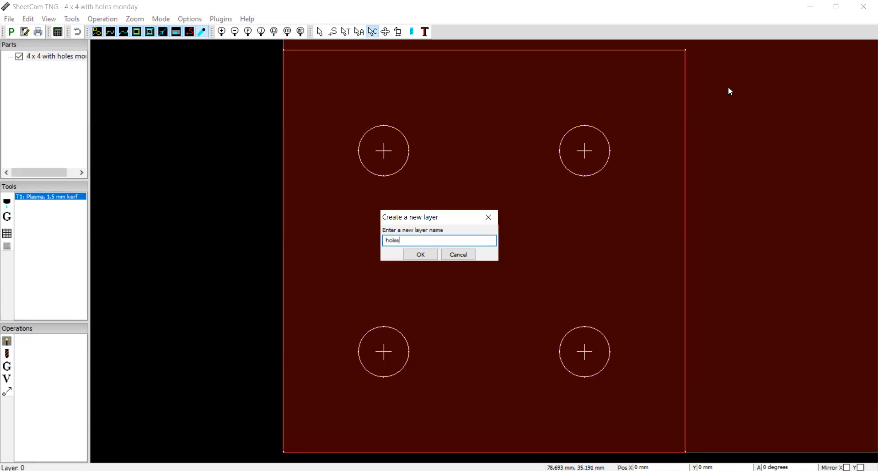
key(Return)
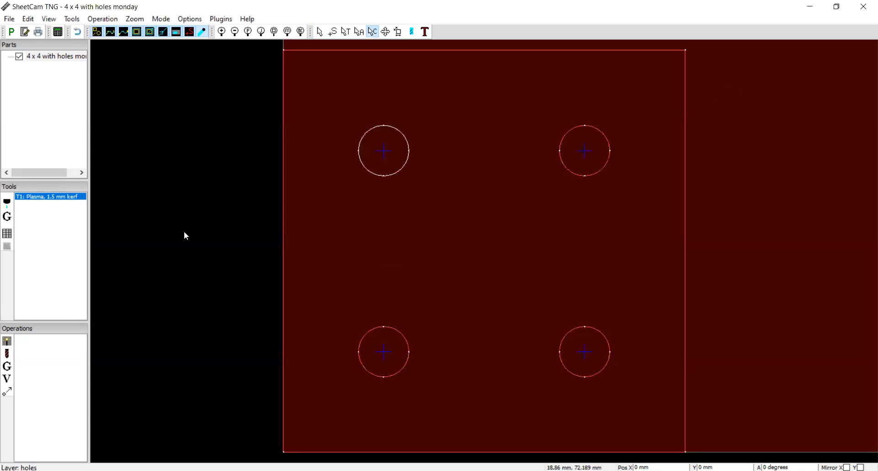
Step: Start a new plasma jet cutting tool with tool number 22 and a kerf width of 1.5 mm
click(7, 203)
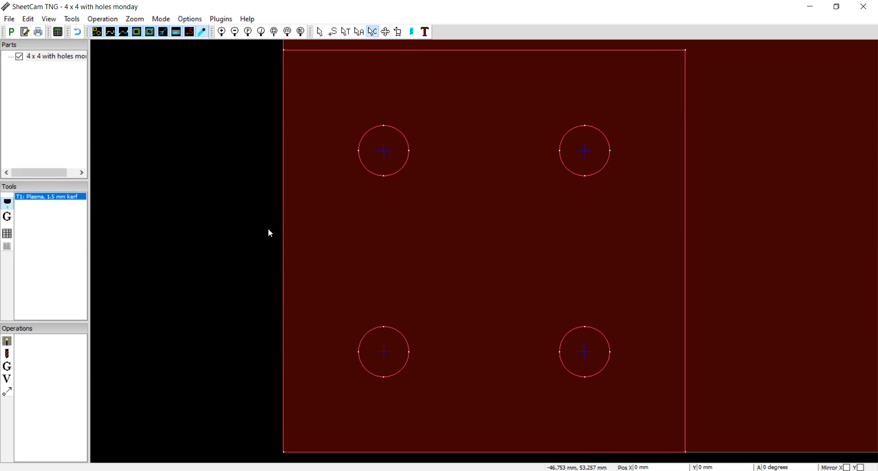
click(373, 184)
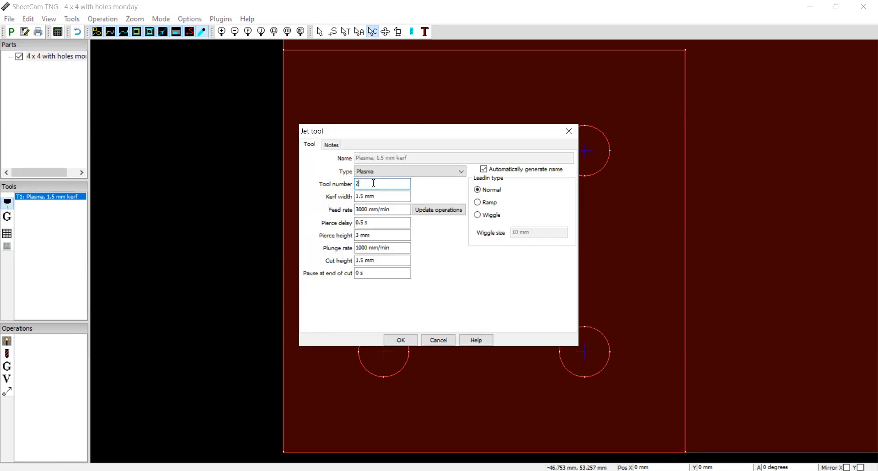
text(2)
click(387, 197)
key(BackSpace)
key(BackSpace)
key(BackSpace)
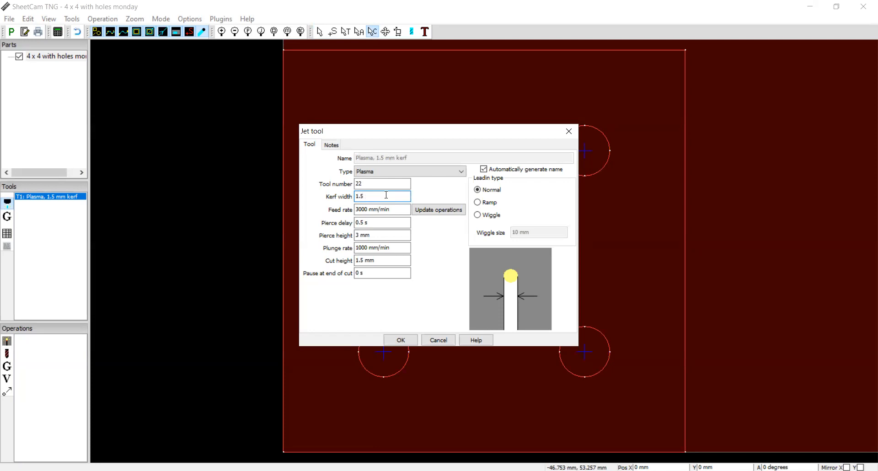
text(mm)
Step: Set the new tool's feed rate to 1900 mm/min and its pierce delay to 0.5 s
click(396, 209)
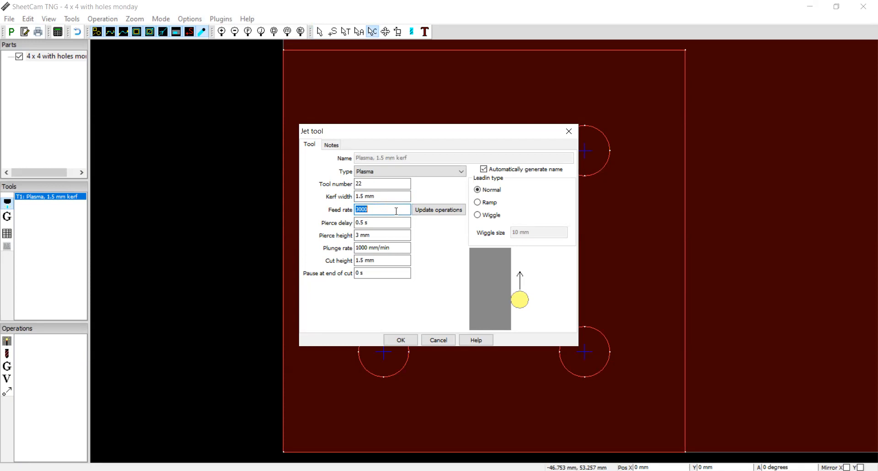
text(1900mm/min)
click(399, 222)
key(BackSpace)
key(BackSpace)
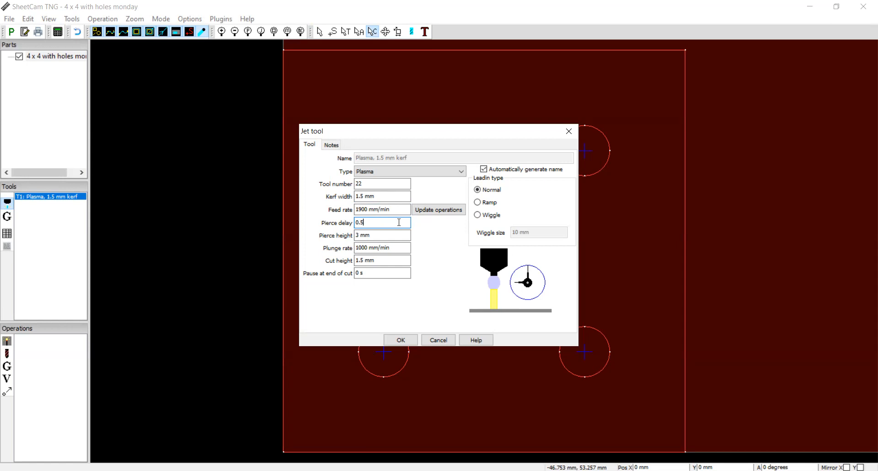
Step: Set the tool's pierce height to 3 mm and its cut height to 1.5 mm
click(388, 235)
text(3)
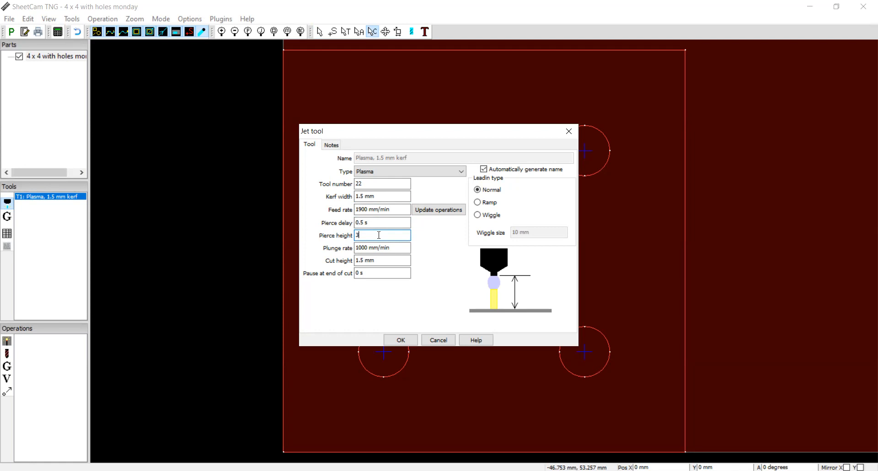
text(mm)
click(377, 262)
key(BackSpace)
key(BackSpace)
key(BackSpace)
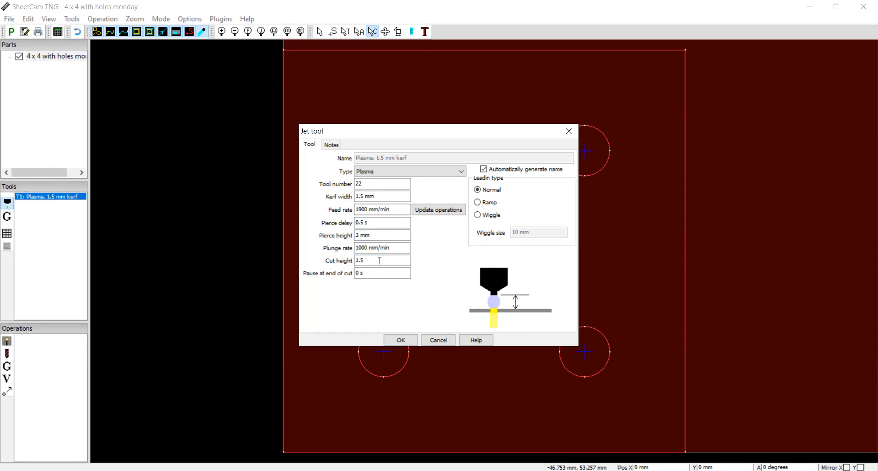
text(mm)
Step: Check the tool's pierce height, cut height, pierce delay and end-of-cut pause, and save the tool
click(382, 234)
key(BackSpace)
key(BackSpace)
key(BackSpace)
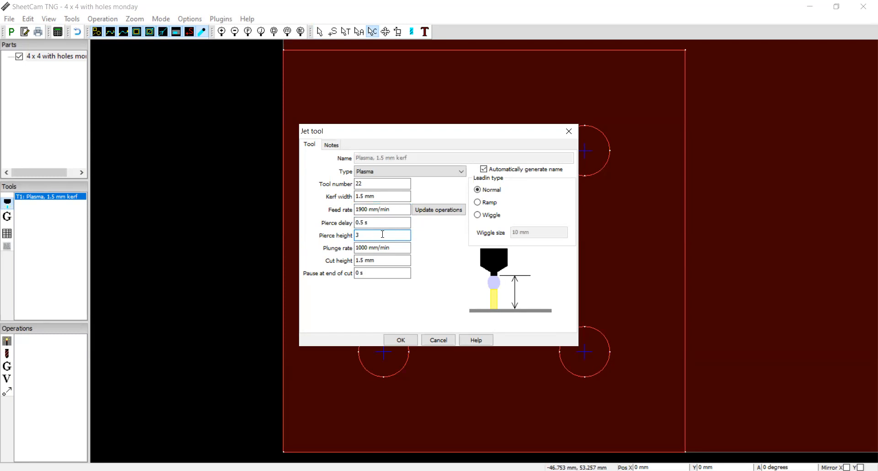
click(384, 260)
text(1.5)
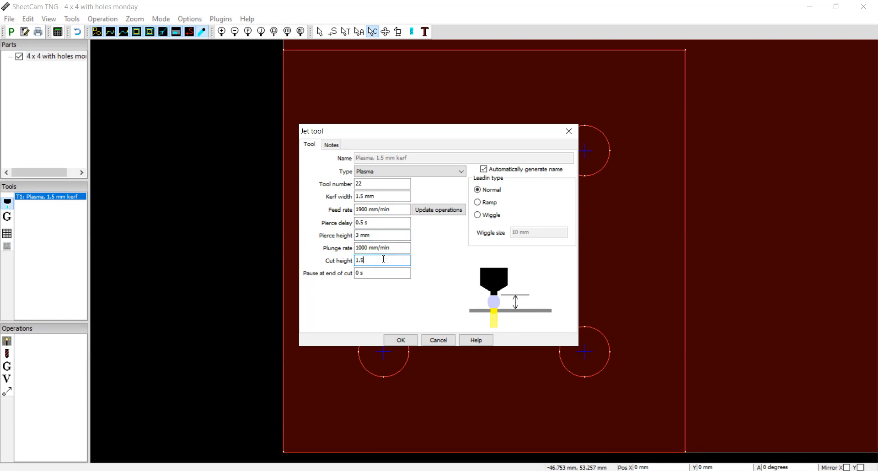
double_click(361, 222)
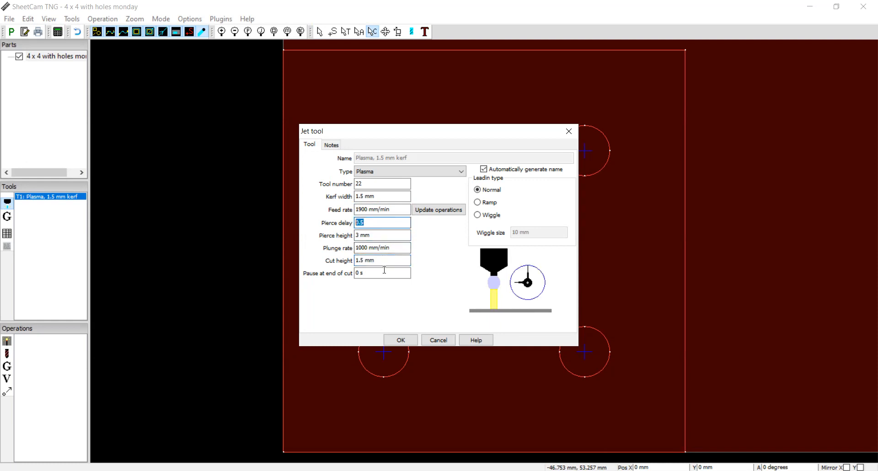
click(388, 261)
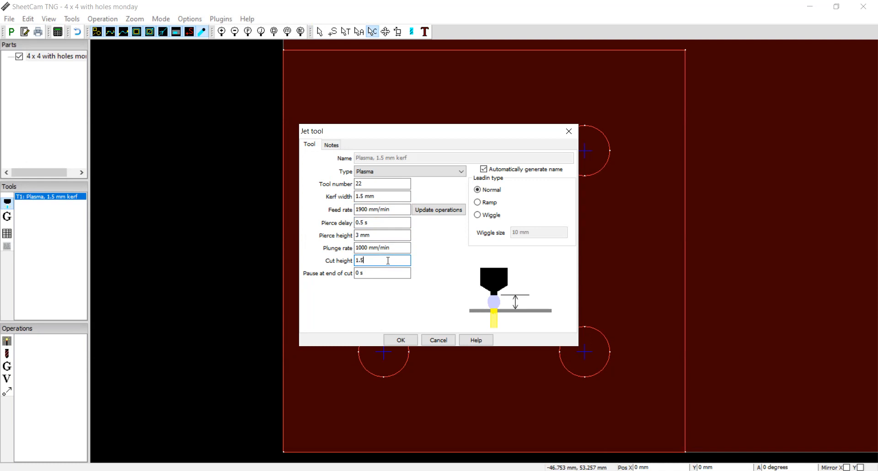
click(377, 273)
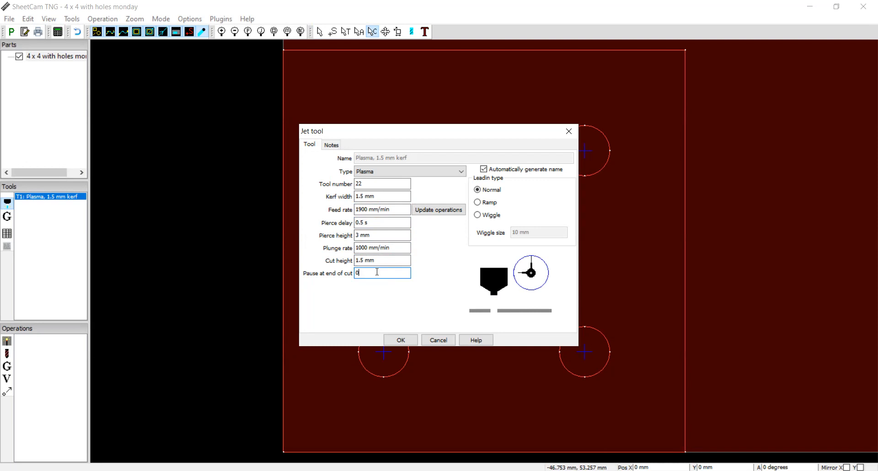
click(400, 339)
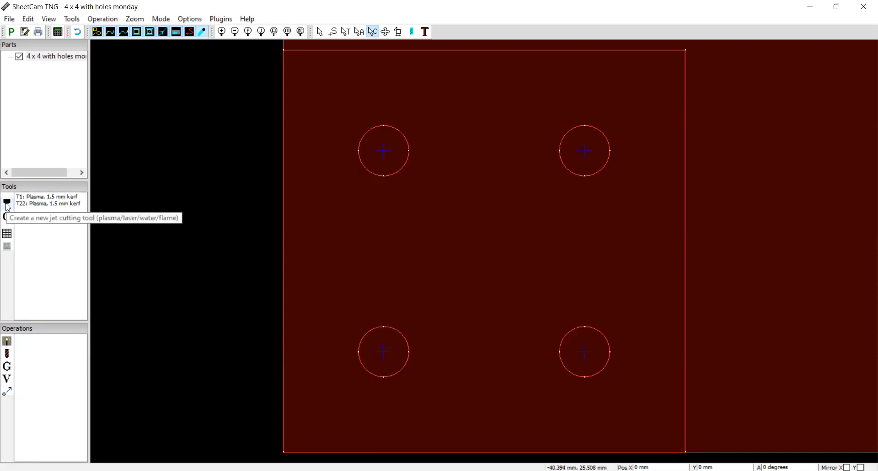
Step: Create another plasma tool with number 23 and a kerf width of 1.9 mm, keeping the other cutting settings
click(8, 205)
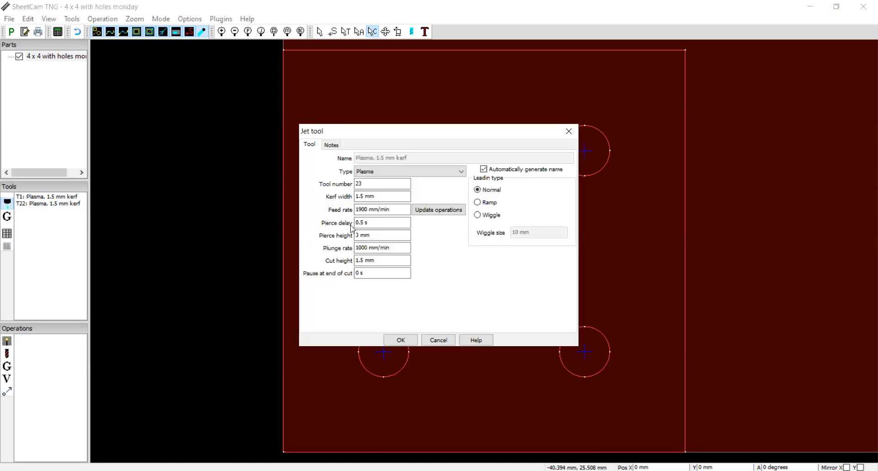
click(383, 184)
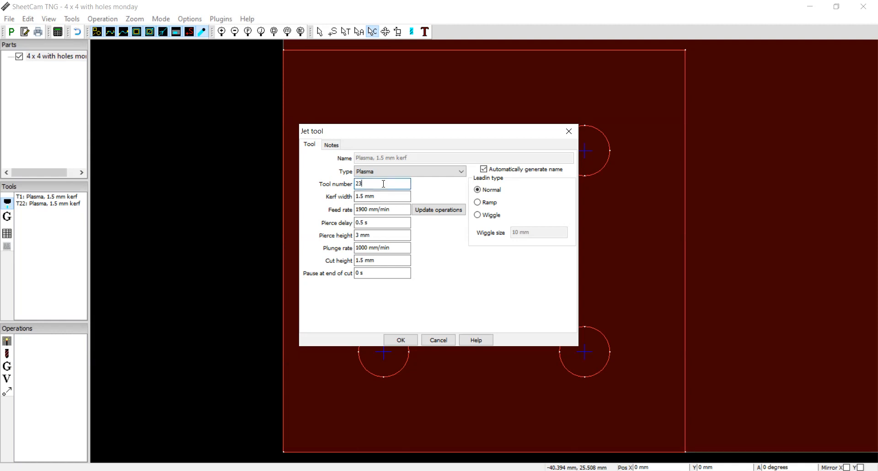
click(387, 196)
text(1.5)
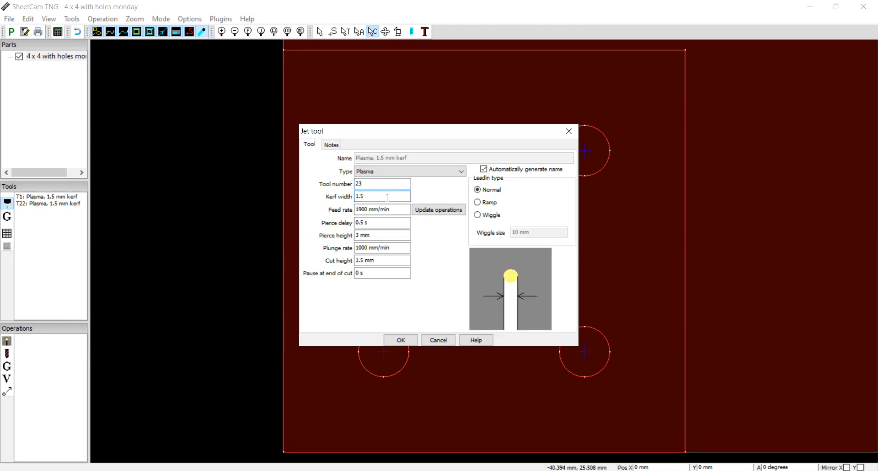
key(BackSpace)
text(9mm)
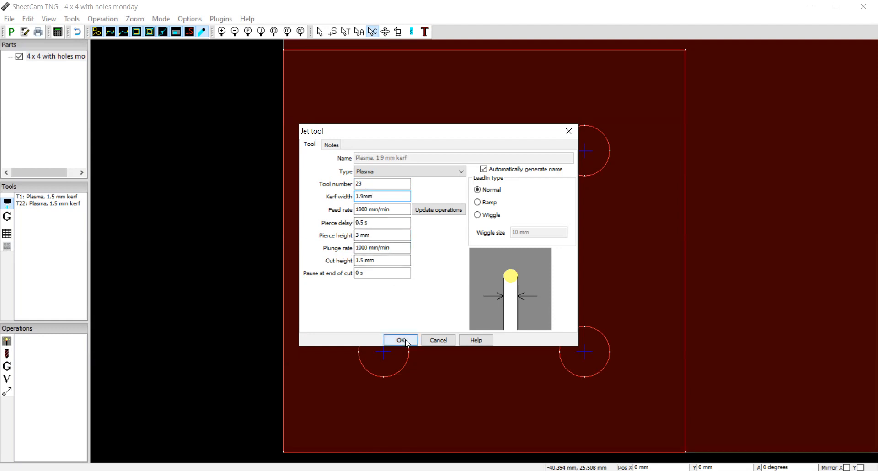
click(400, 340)
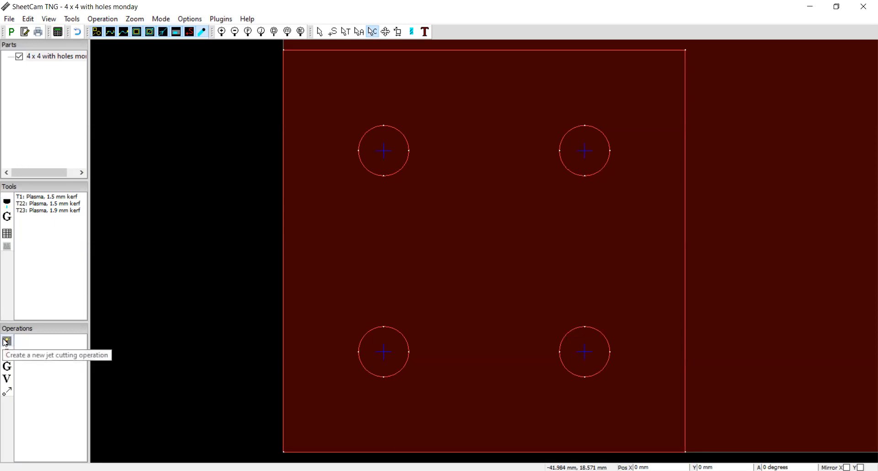
Step: Start a jet cutting operation with Inside Offset on the holes layer and a feed rate of 1900 mm/min
click(7, 341)
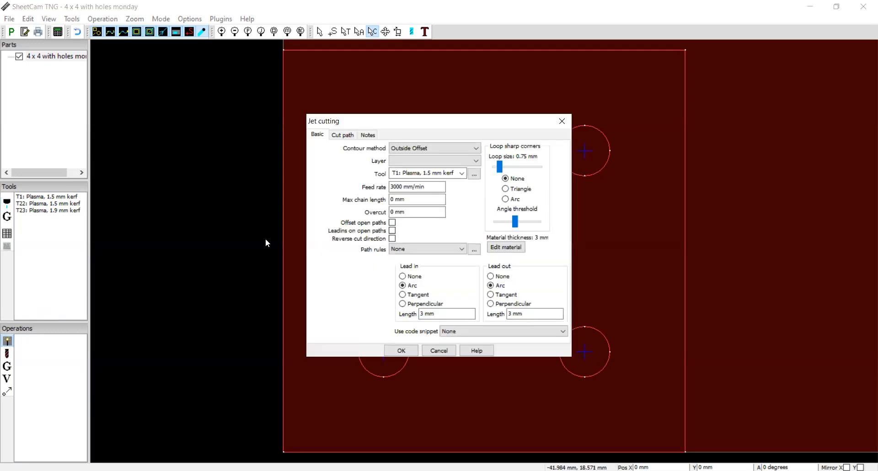
click(433, 149)
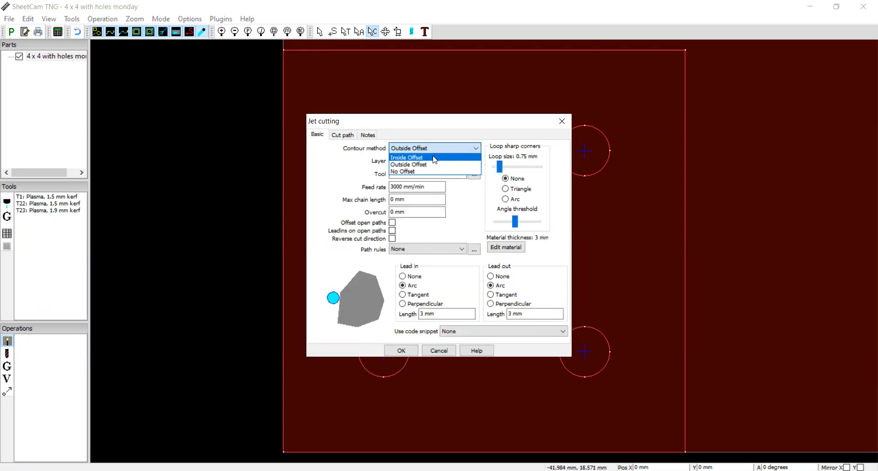
click(433, 159)
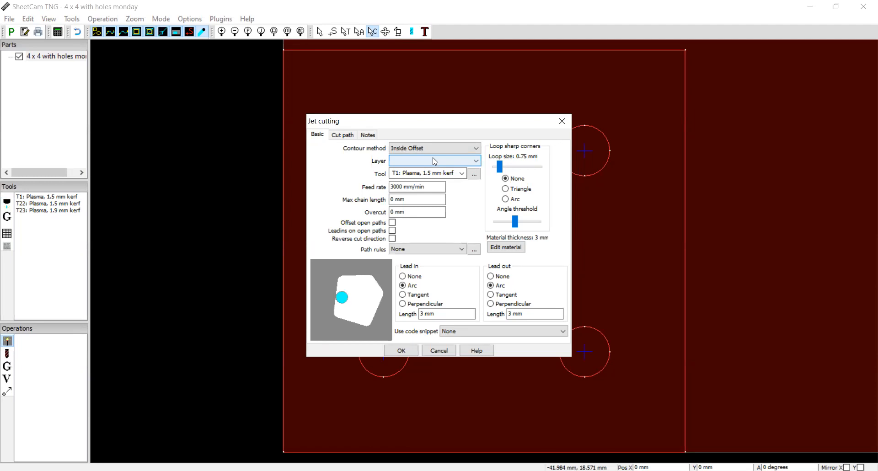
click(434, 161)
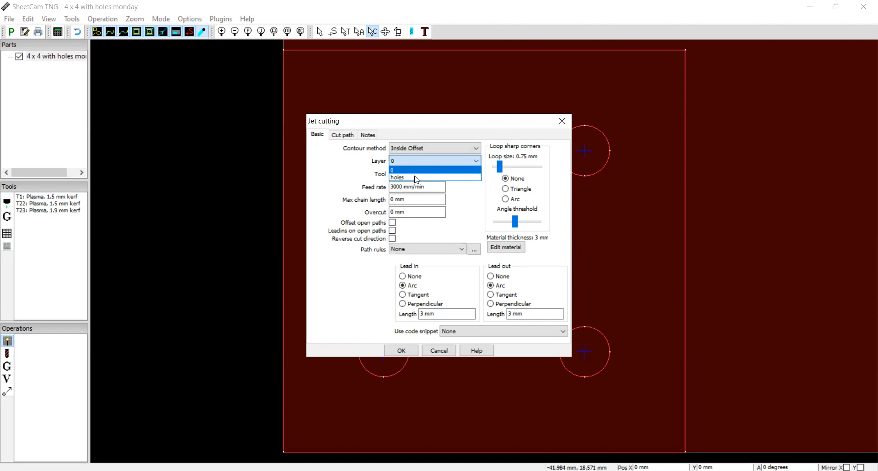
click(417, 178)
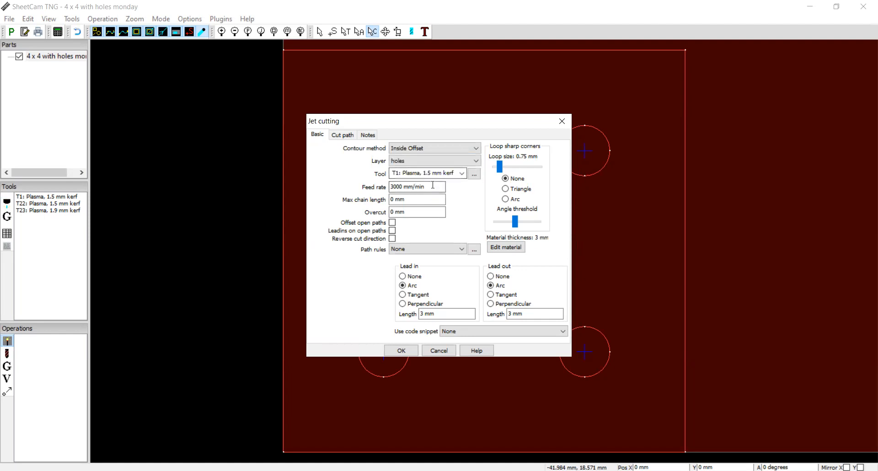
drag(433, 185, 376, 191)
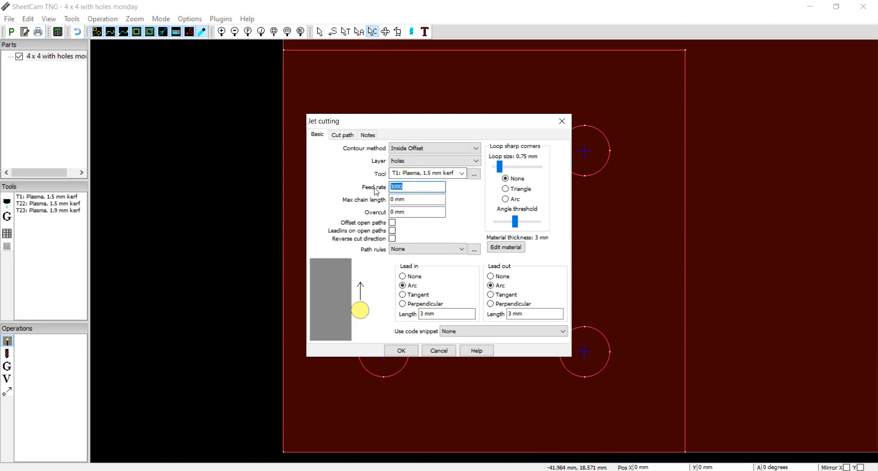
text(1900)
click(474, 173)
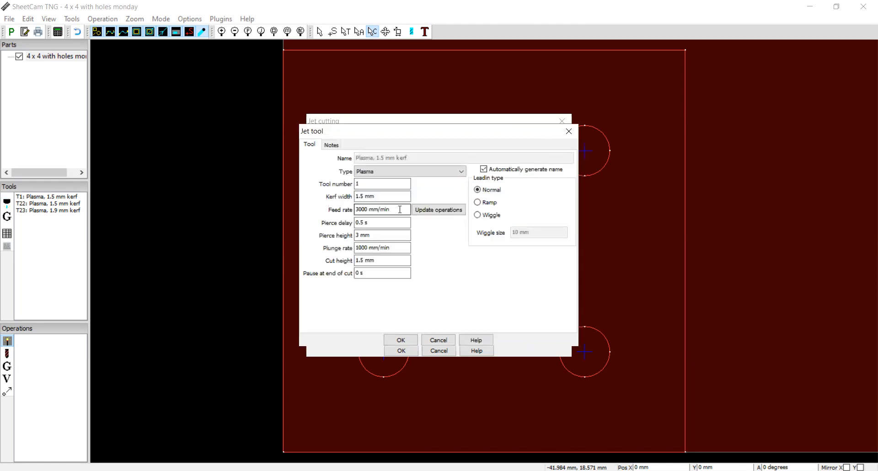
click(400, 209)
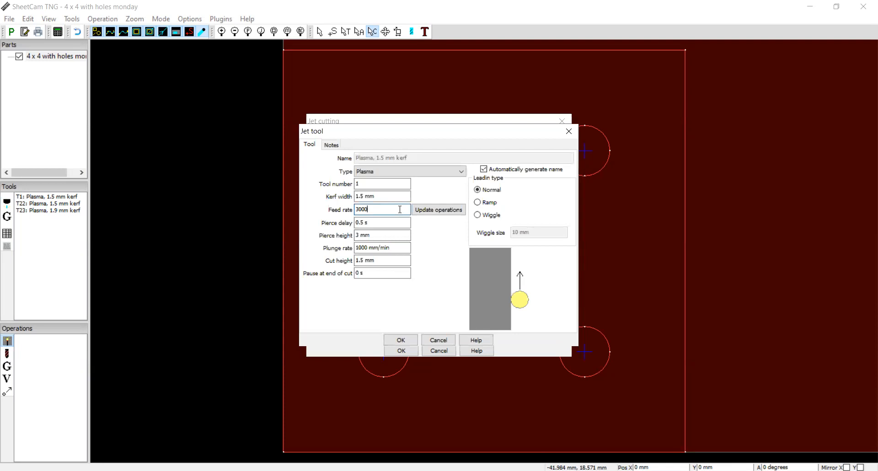
click(569, 131)
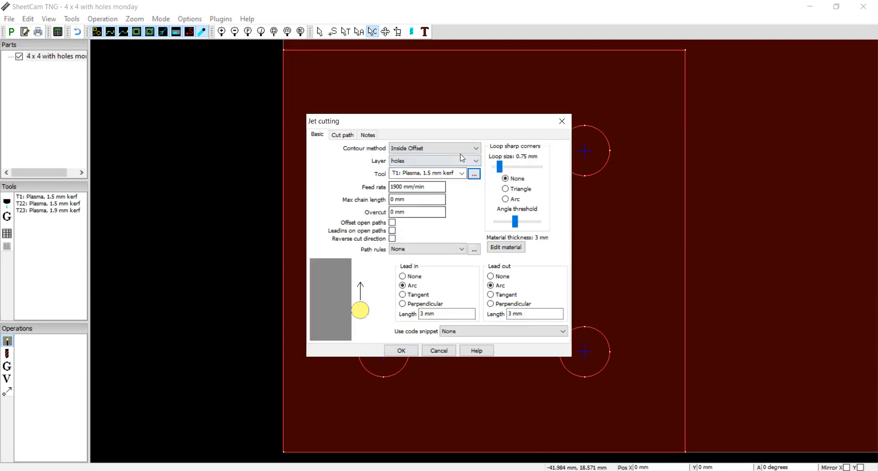
Step: Assign tool T22 (Plasma, 1.5 mm kerf) to the operation, keep the 3 mm arc lead-in, and create the operation
click(393, 173)
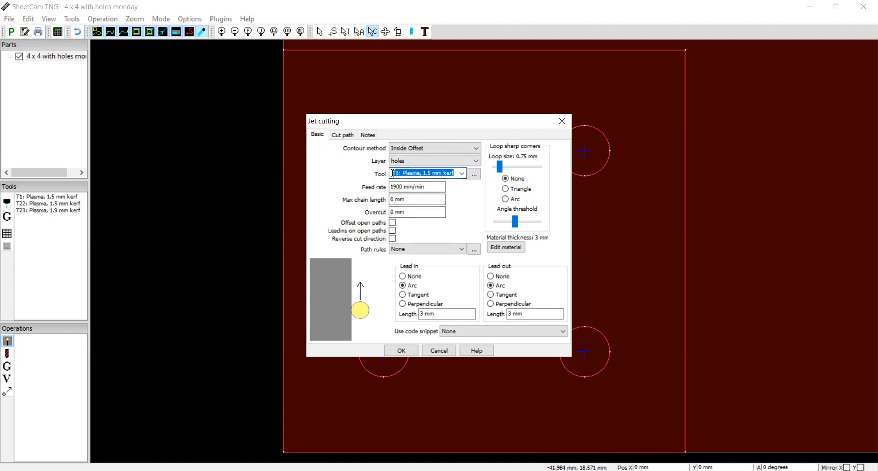
click(462, 174)
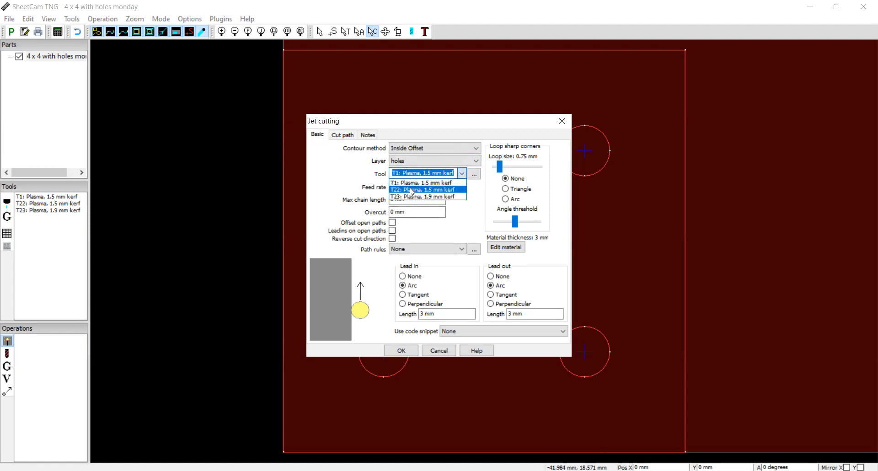
click(411, 189)
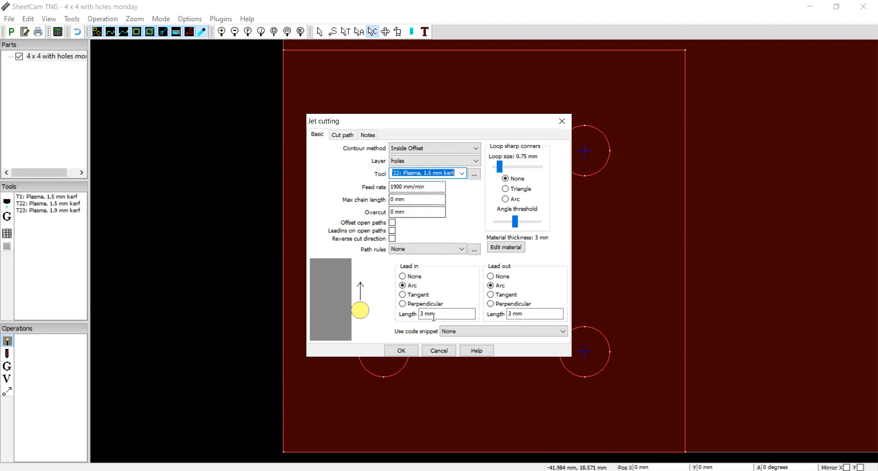
click(448, 313)
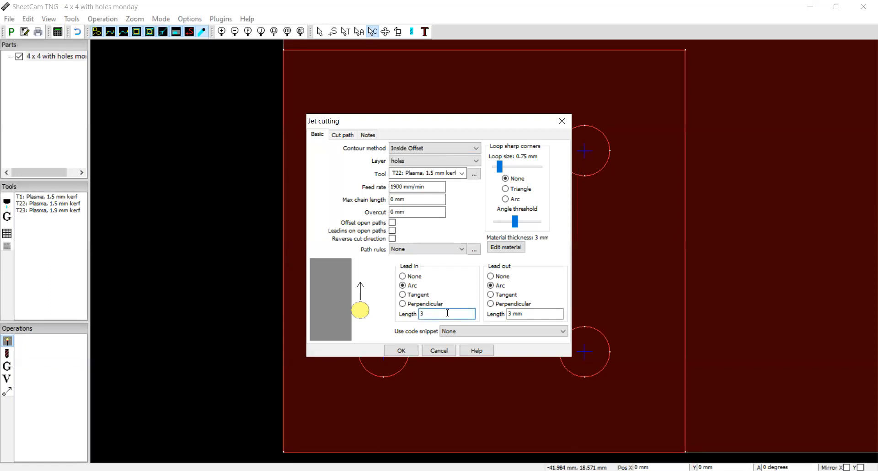
click(398, 350)
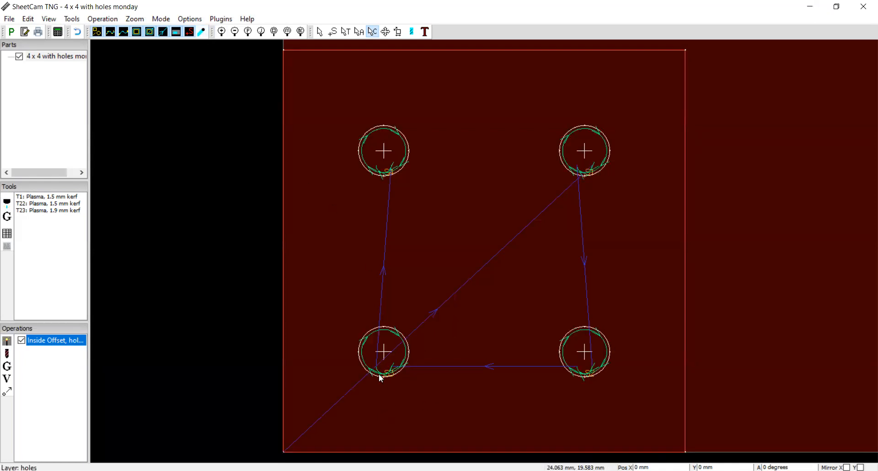
Step: Examine the arc lead-in, lead-out and inside-offset cut path of the plate's lower-left hole
scroll(378, 373, up, 2)
scroll(379, 374, up, 2)
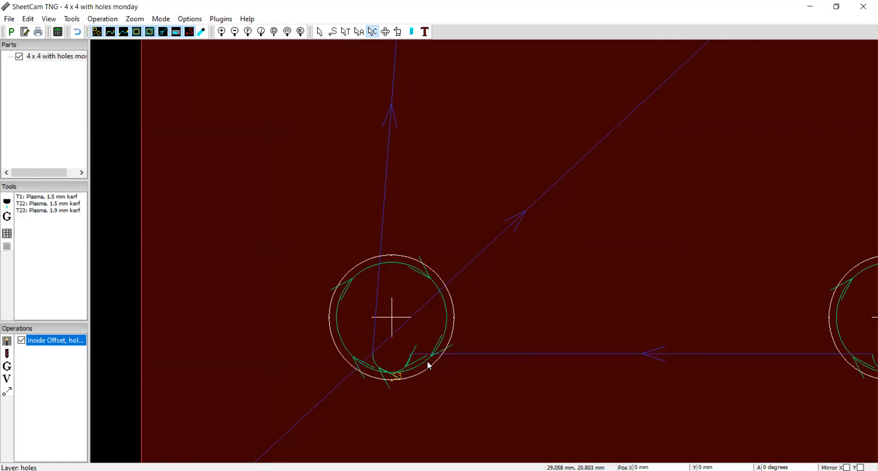
scroll(427, 361, down, 2)
scroll(427, 361, up, 5)
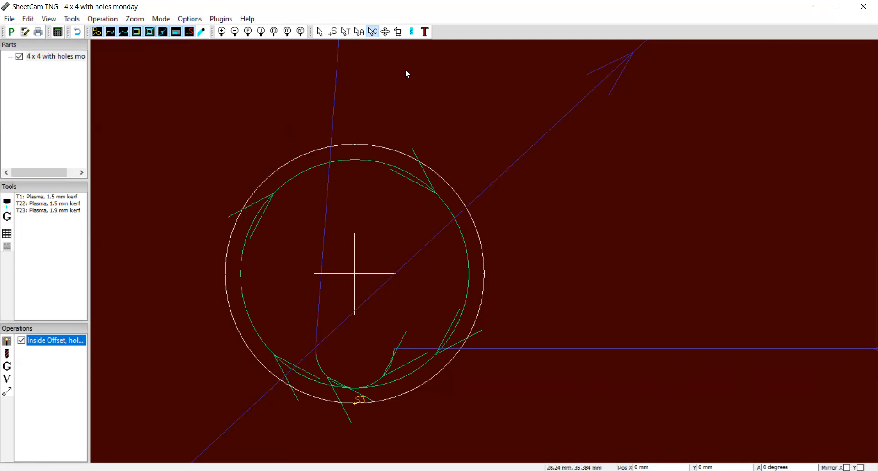
scroll(557, 179, up, 1)
scroll(532, 199, down, 7)
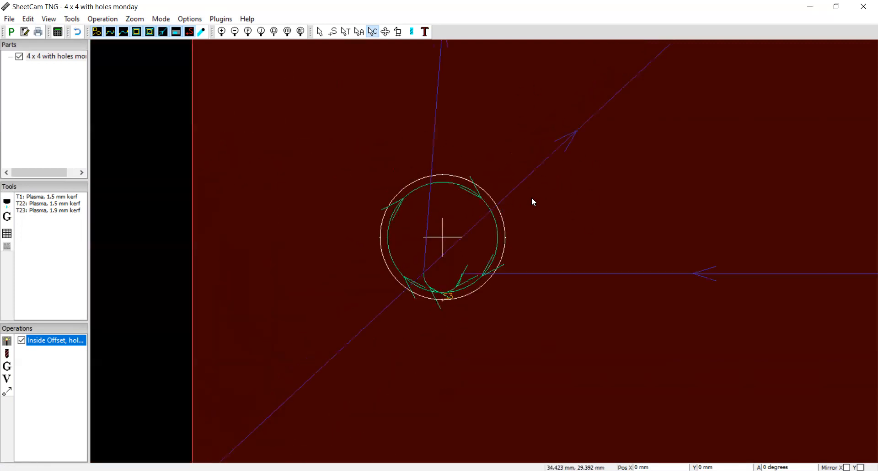
scroll(568, 134, up, 3)
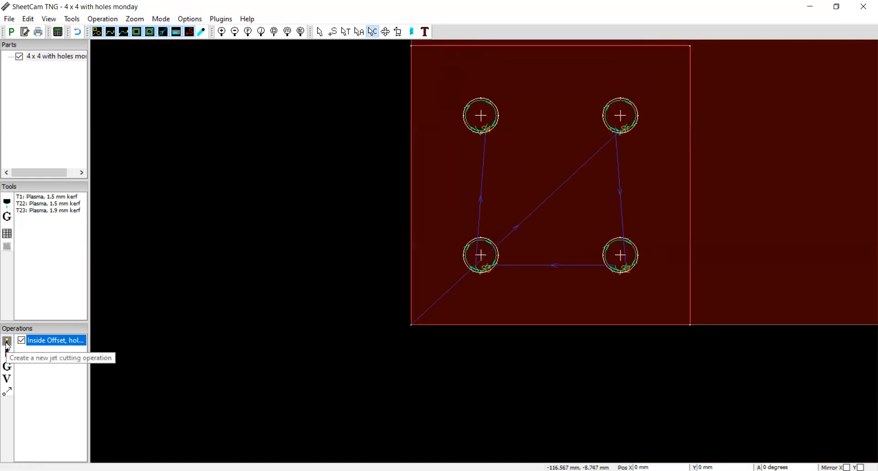
Step: Create a jet cutting operation with Outside Offset on layer 0 using tool T23 (Plasma, 1.9 mm kerf), keeping the 1900 mm/min feed rate
double_click(529, 227)
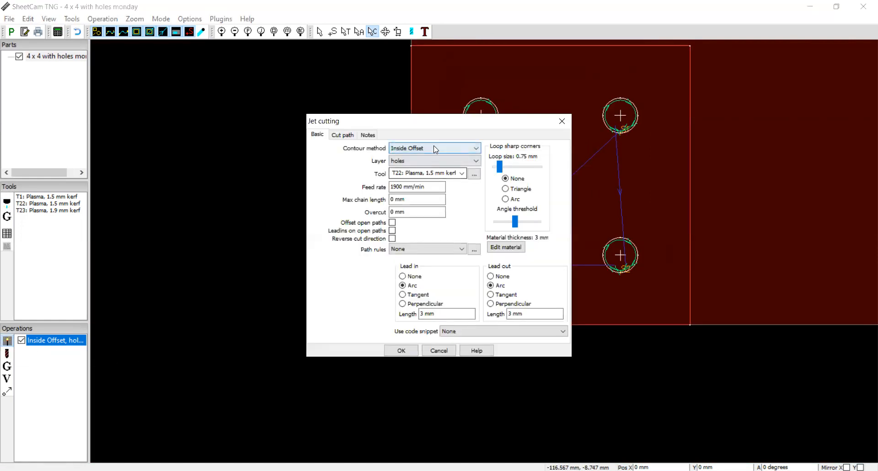
click(433, 148)
click(417, 164)
click(415, 173)
click(464, 174)
click(463, 174)
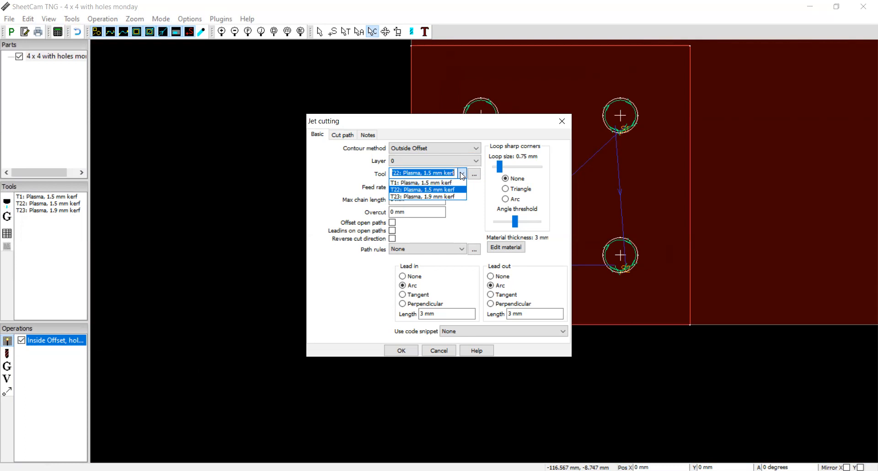
click(455, 196)
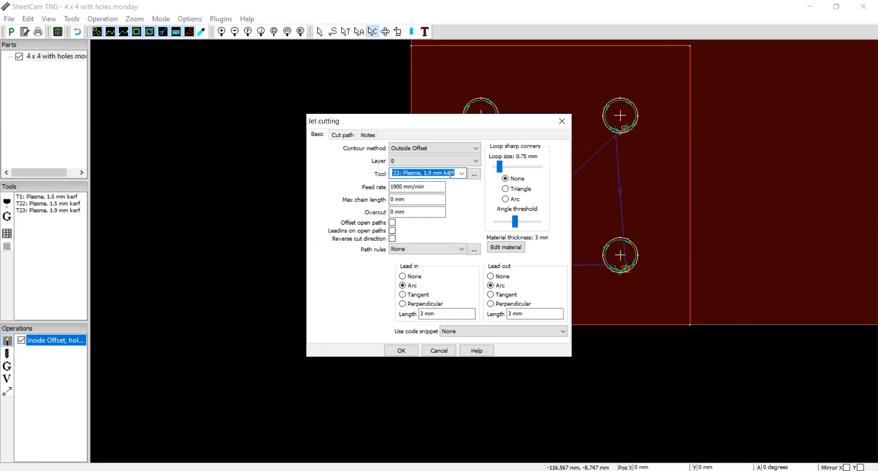
click(402, 352)
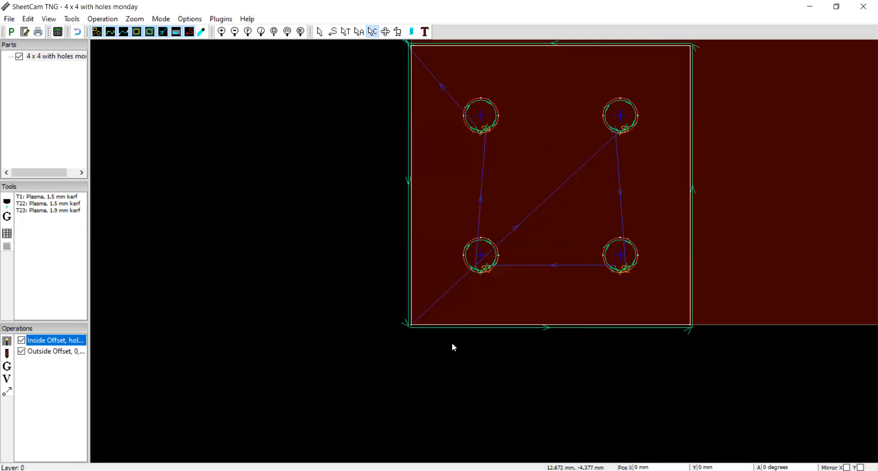
Step: Display the toolpaths at their actual cut width and inspect the outline's lead-in at the plate's upper-left corner
scroll(444, 355, down, 3)
scroll(480, 270, up, 3)
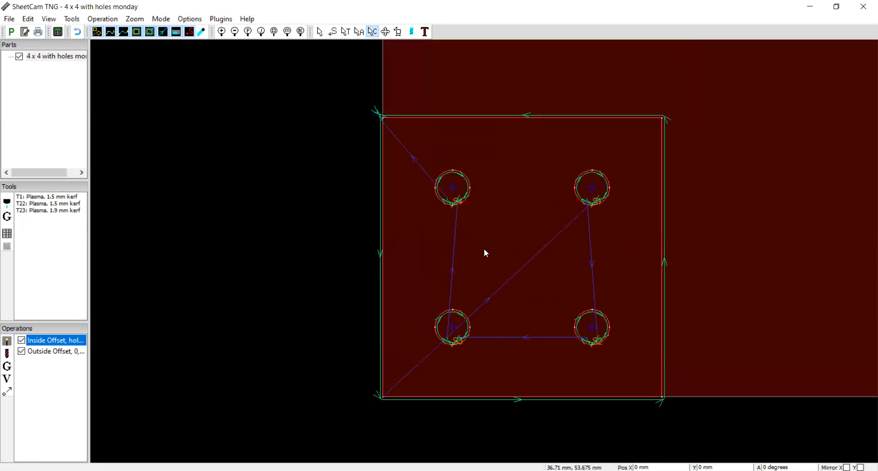
scroll(381, 120, up, 2)
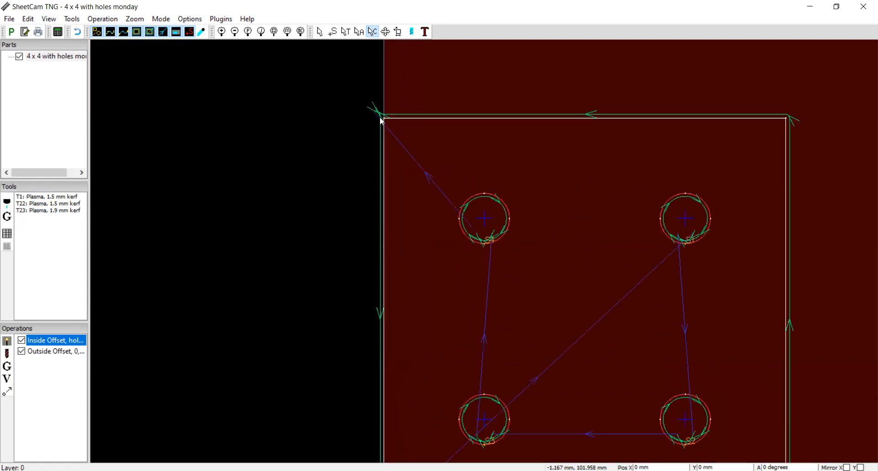
scroll(382, 120, up, 3)
click(201, 32)
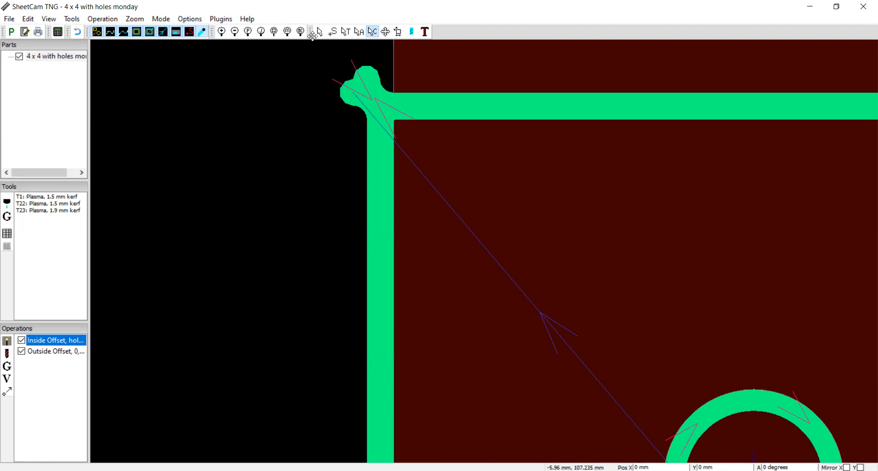
Step: Place a start point for the Outside Offset operation on the plate's top edge, a short distance from the upper-left corner
click(333, 31)
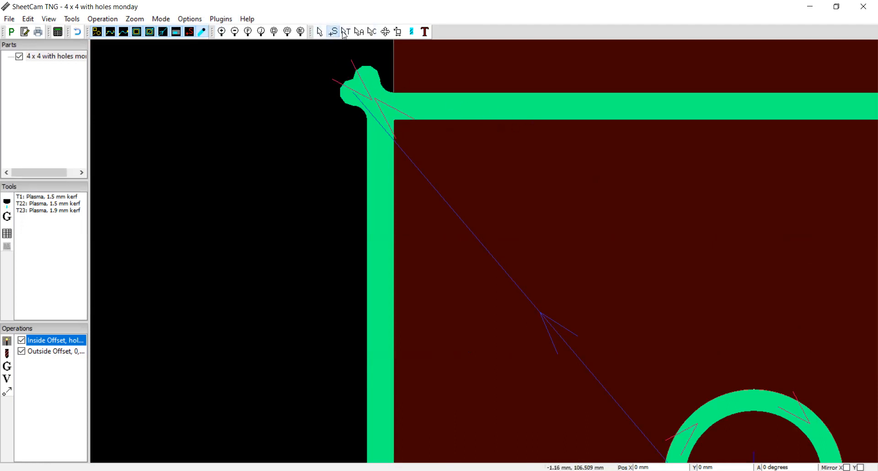
scroll(403, 172, down, 2)
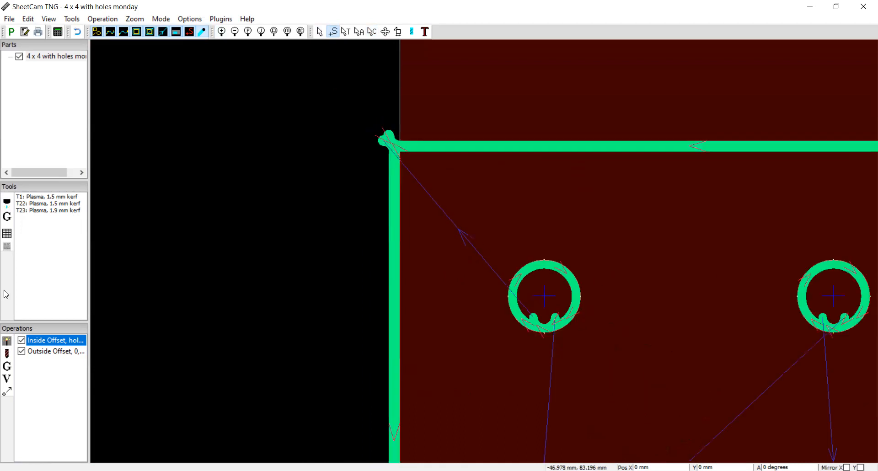
click(55, 351)
click(465, 151)
scroll(467, 145, up, 2)
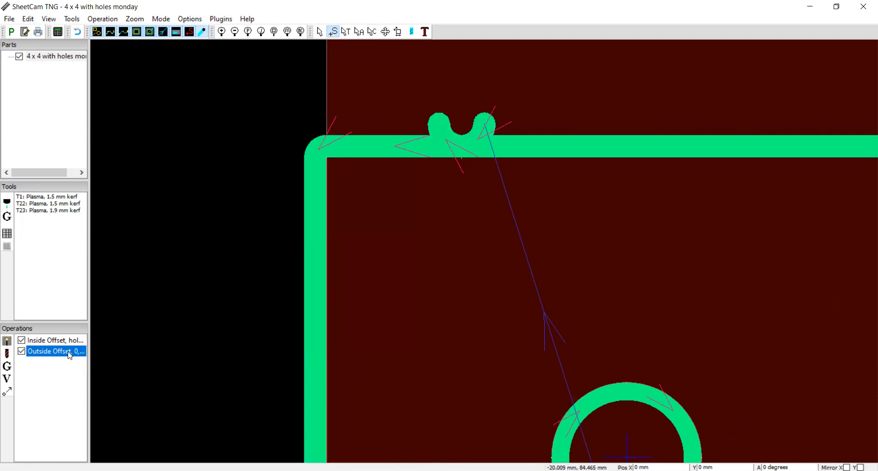
Step: Reposition the outer cut's start point along the top edge to about X 18 mm and leave start point editing
drag(455, 147, 626, 147)
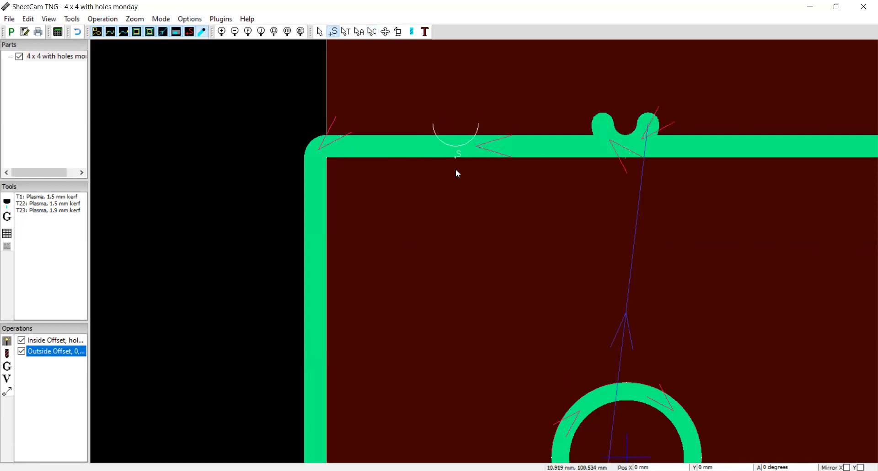
scroll(457, 170, down, 2)
scroll(521, 192, up, 1)
click(469, 151)
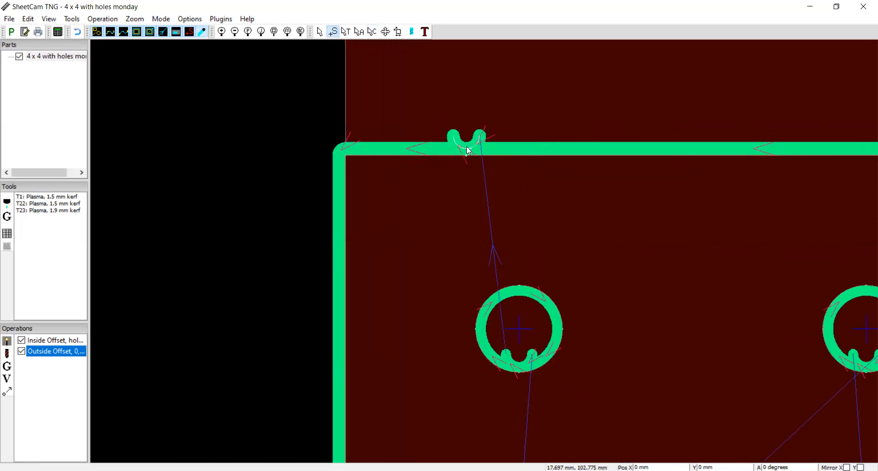
scroll(472, 140, up, 1)
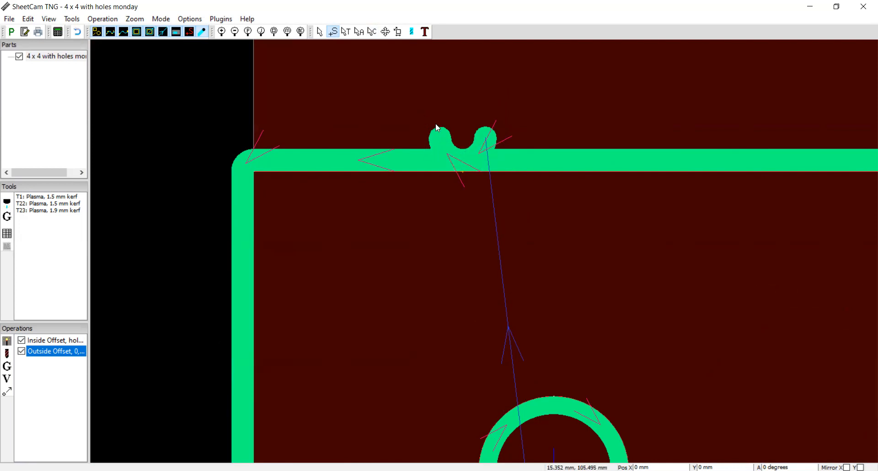
scroll(413, 88, down, 7)
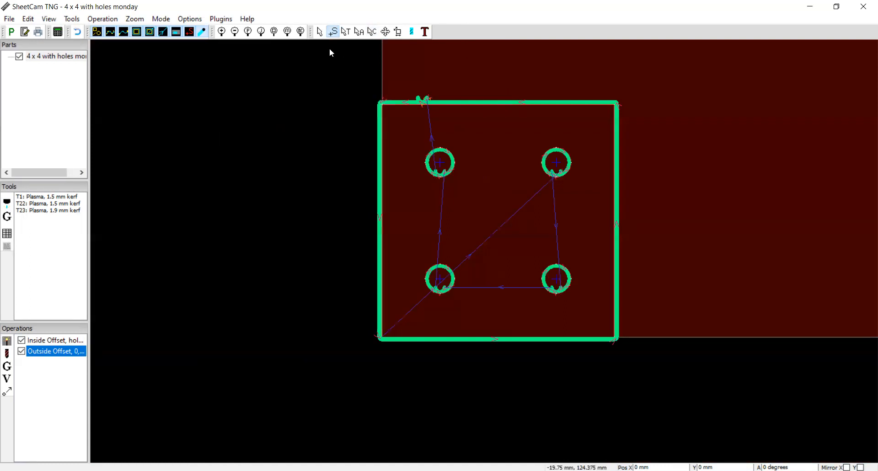
click(319, 33)
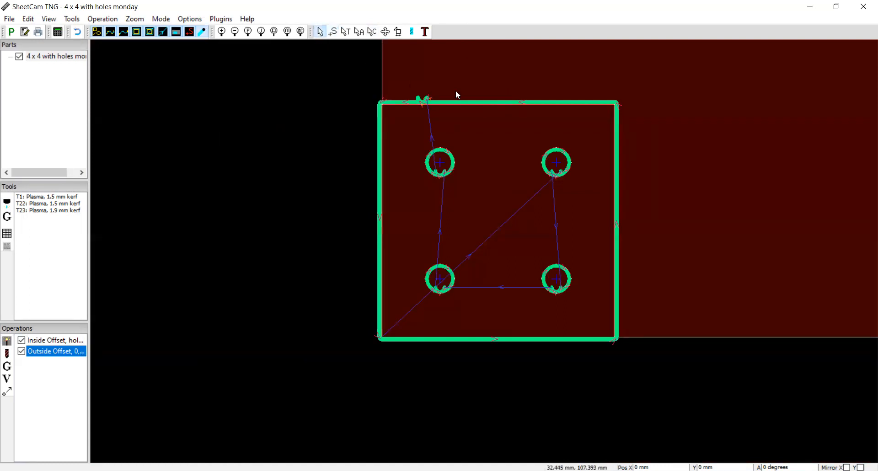